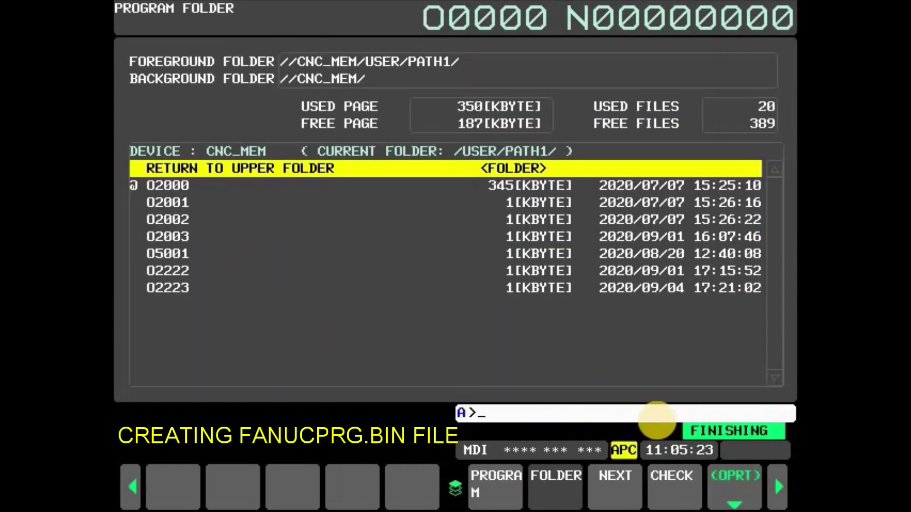
Step: Switch the device to the memory card and show its storage file settings (Entry 63, 2 MB)
click(741, 477)
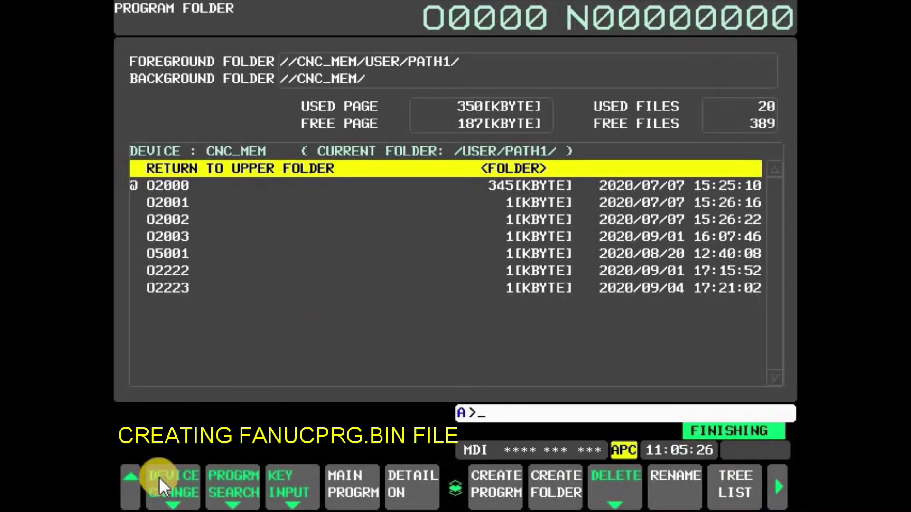
click(159, 482)
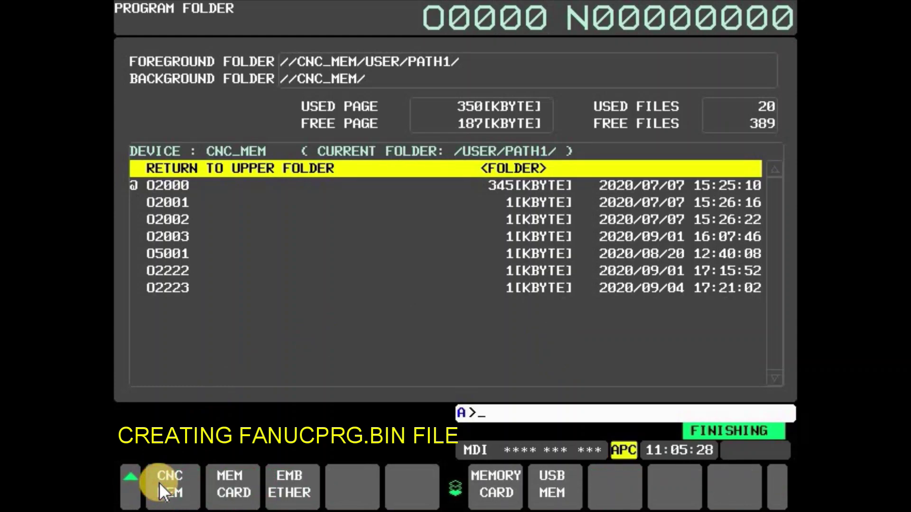
click(496, 484)
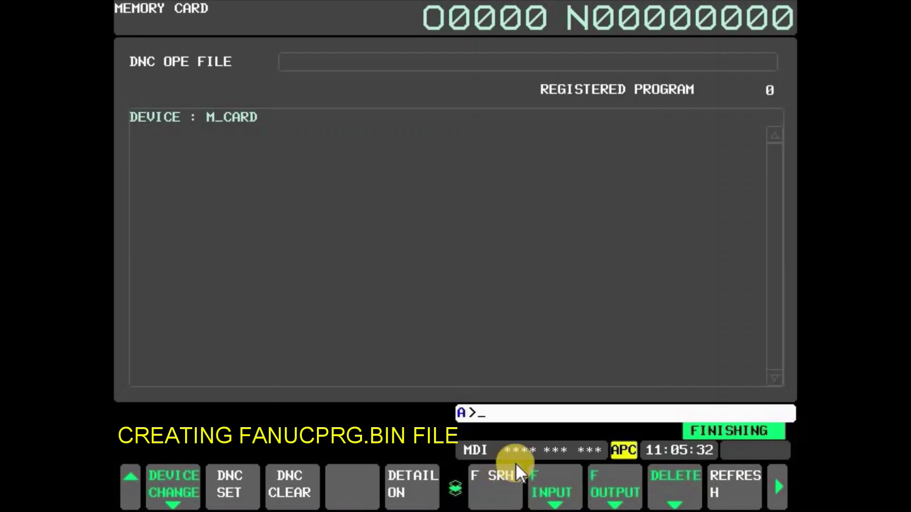
click(777, 493)
click(778, 491)
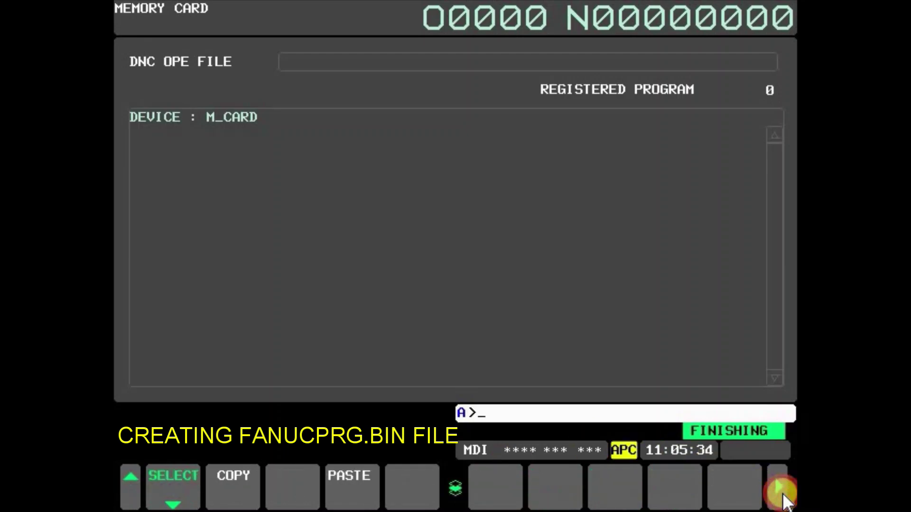
click(778, 491)
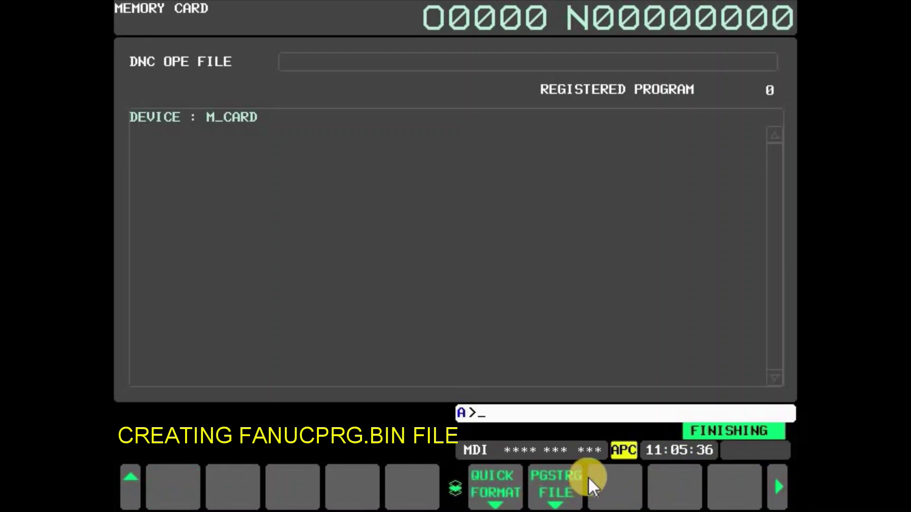
click(555, 486)
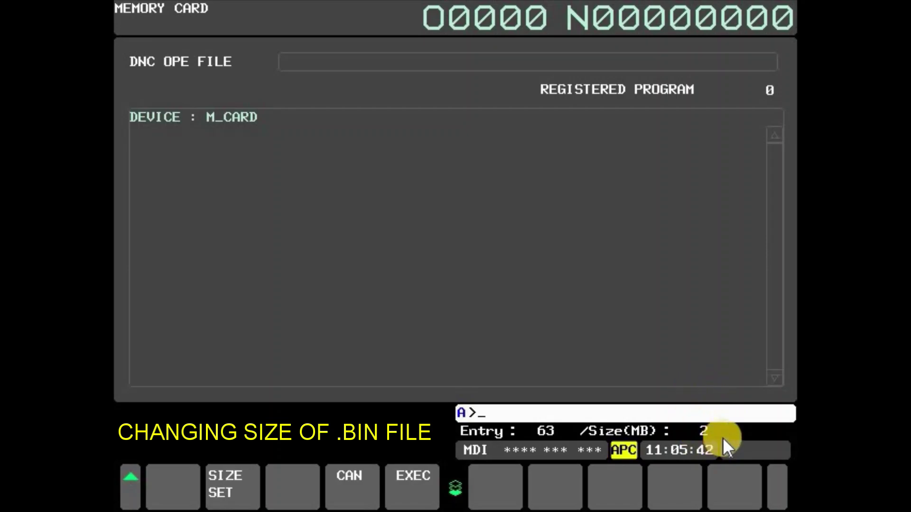
Step: Set the storage file size to 100 MB and create FANUCPRG.BIN on the memory card
text(100)
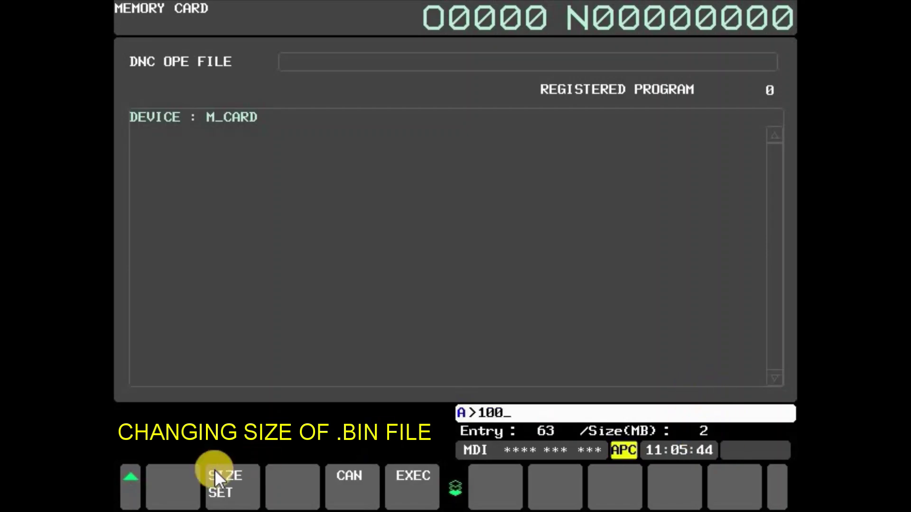
click(222, 482)
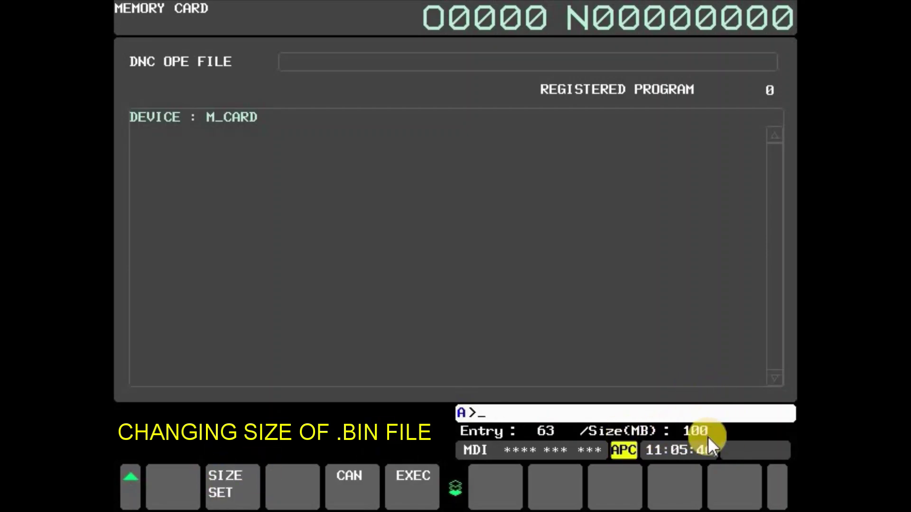
click(421, 496)
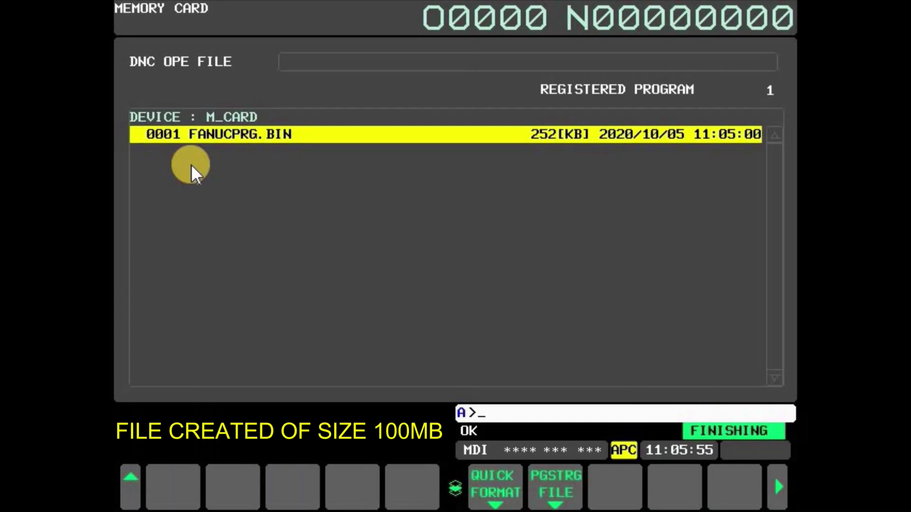
Step: Return to the program folder and switch it to the memory card, showing 102401 KB free
click(131, 476)
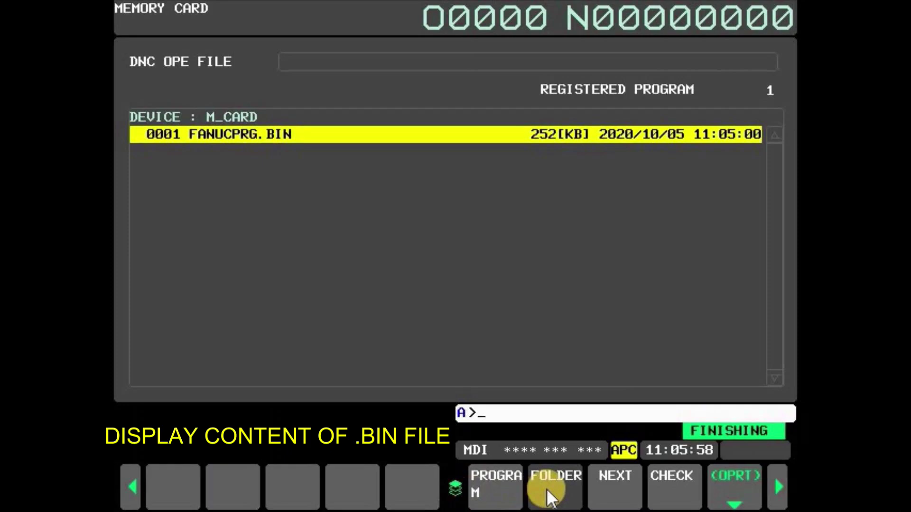
click(735, 487)
click(172, 489)
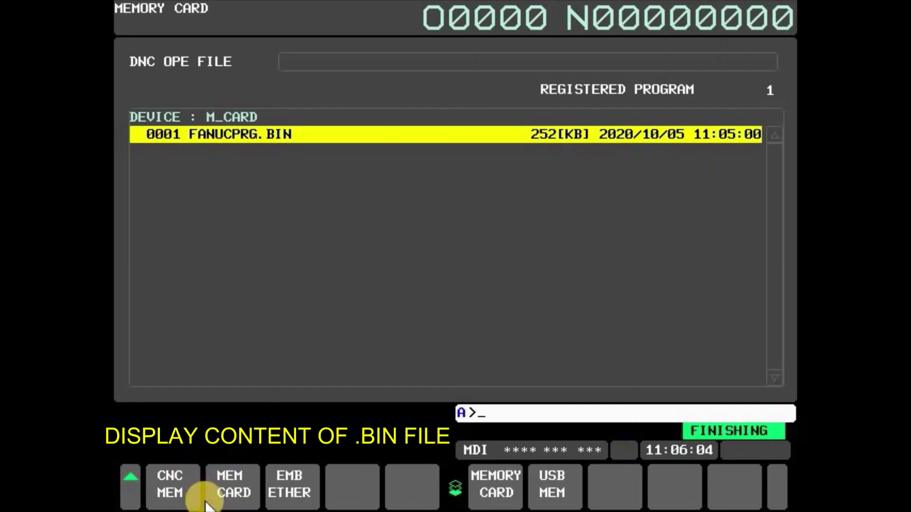
click(230, 496)
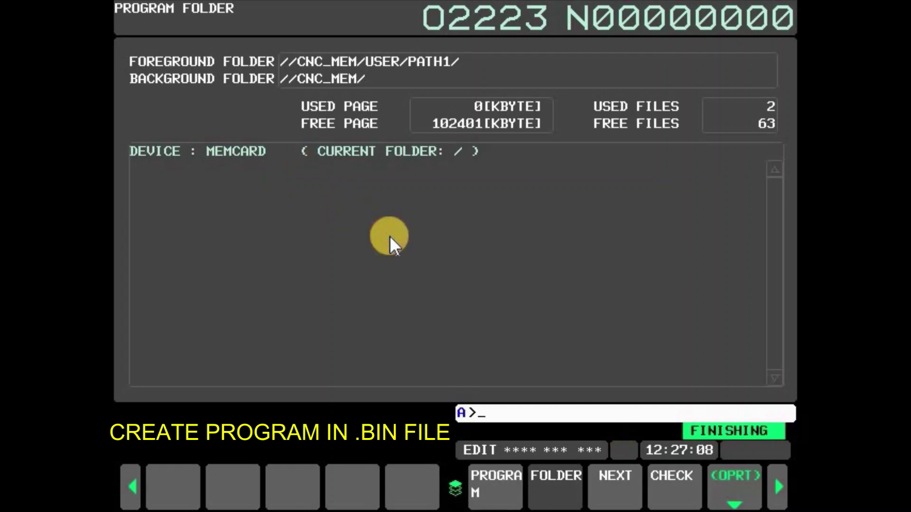
Step: Create new programs O2000 and O2001 in the memory card folder, leaving 61 free entries
text(O)
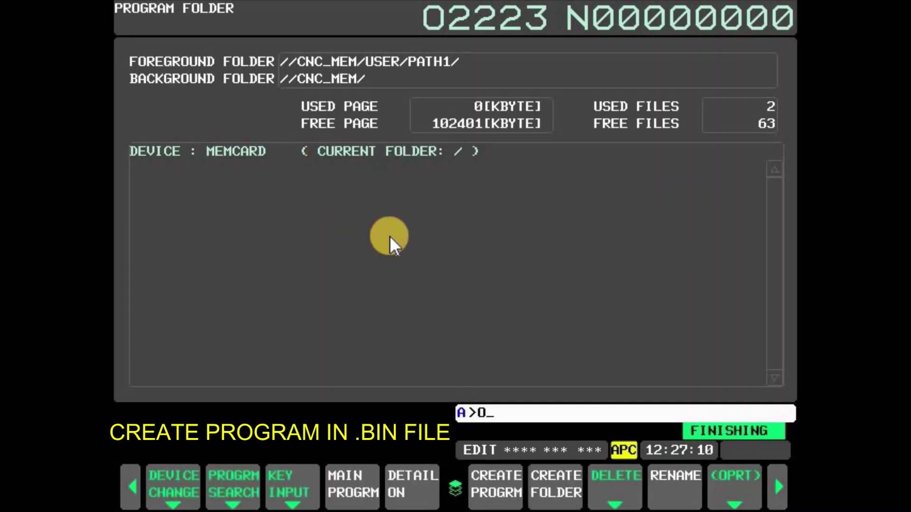
text(2000)
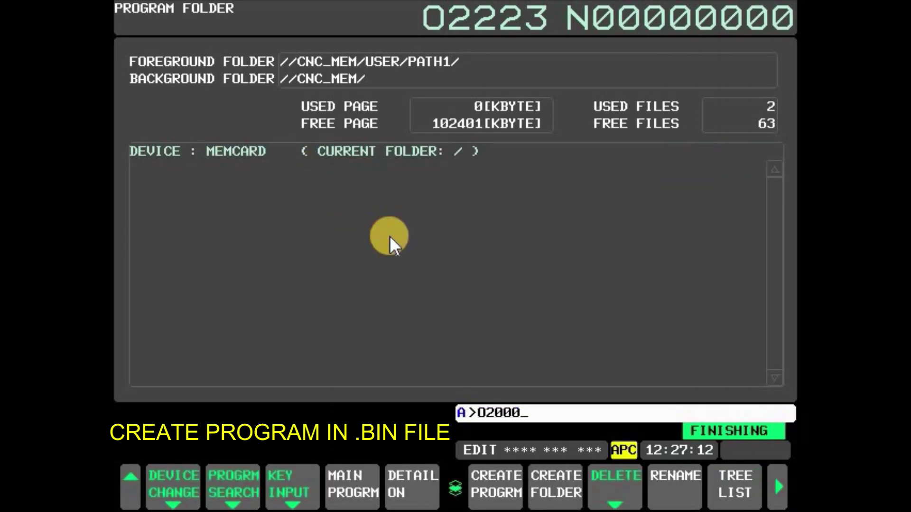
click(499, 495)
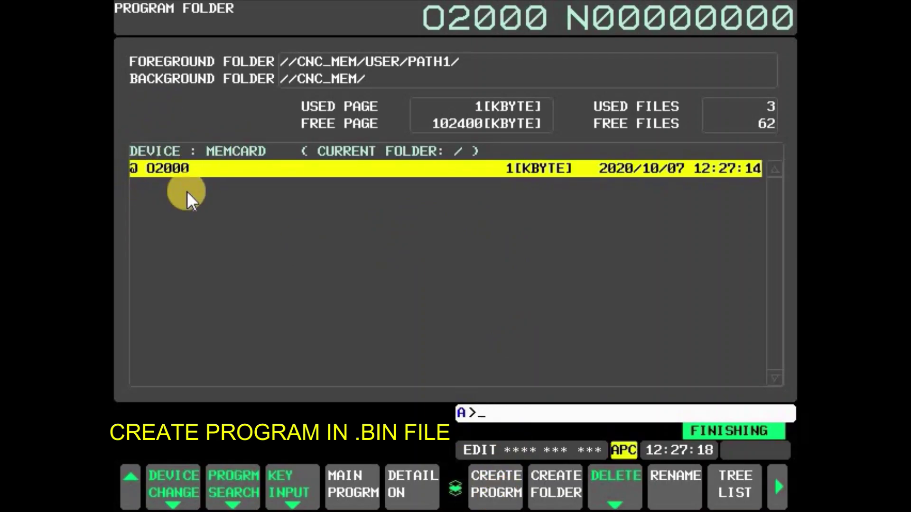
text(O2001)
click(483, 481)
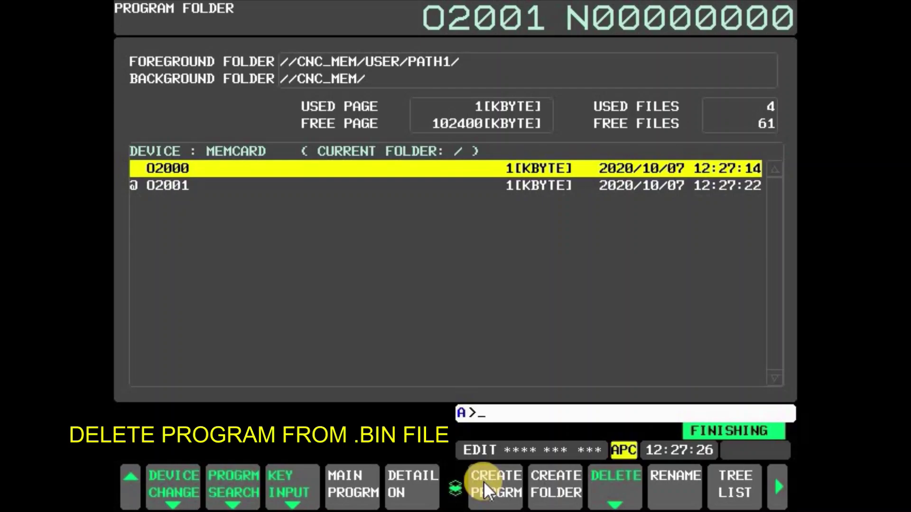
Step: Select program O2000 in the list and delete it, confirming with EXEC
key(Down)
key(Up)
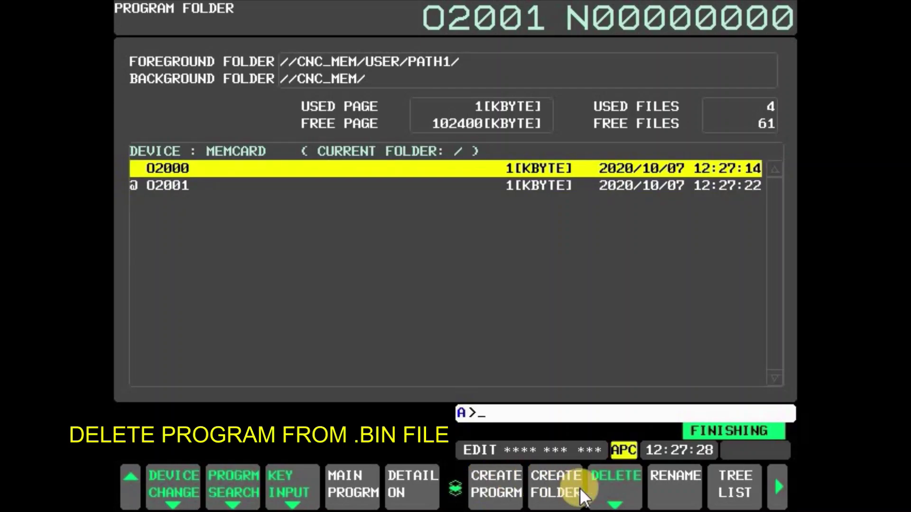
click(613, 489)
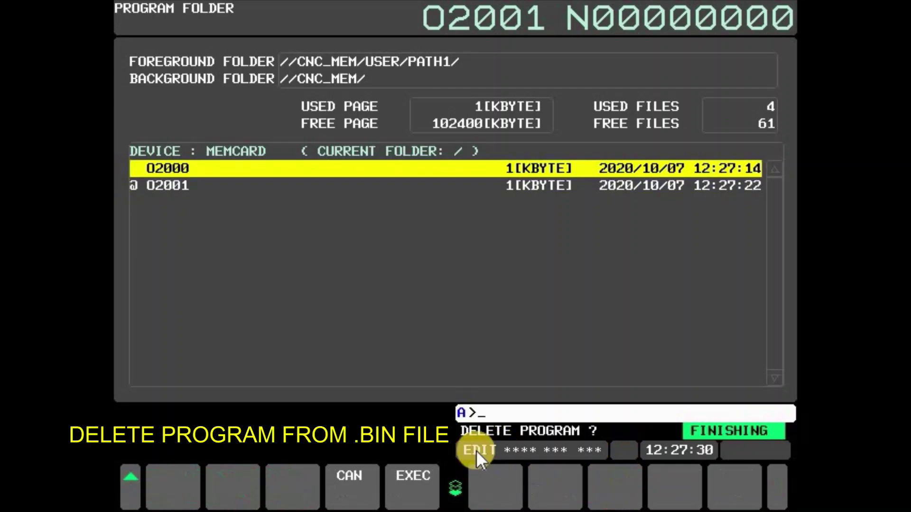
click(416, 479)
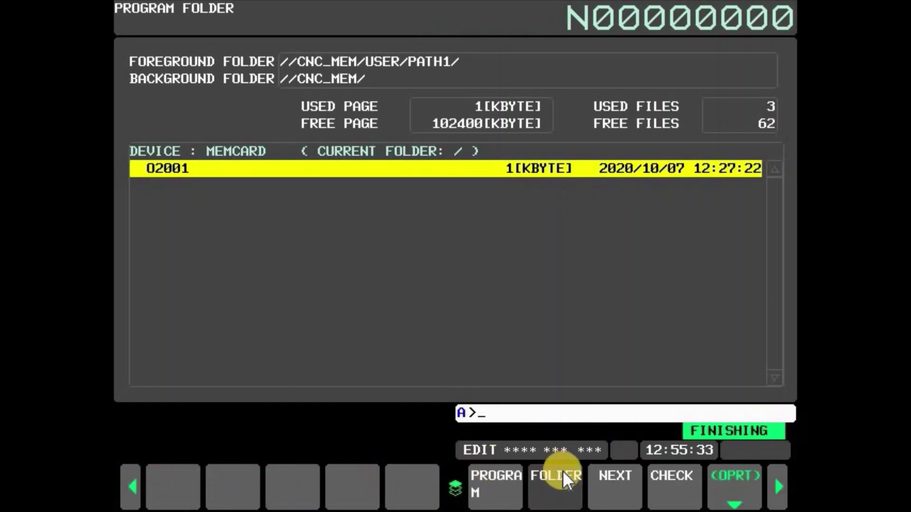
Step: Switch the program folder device to USB memory, listing 7-4EM_1.tap and New folder
click(564, 479)
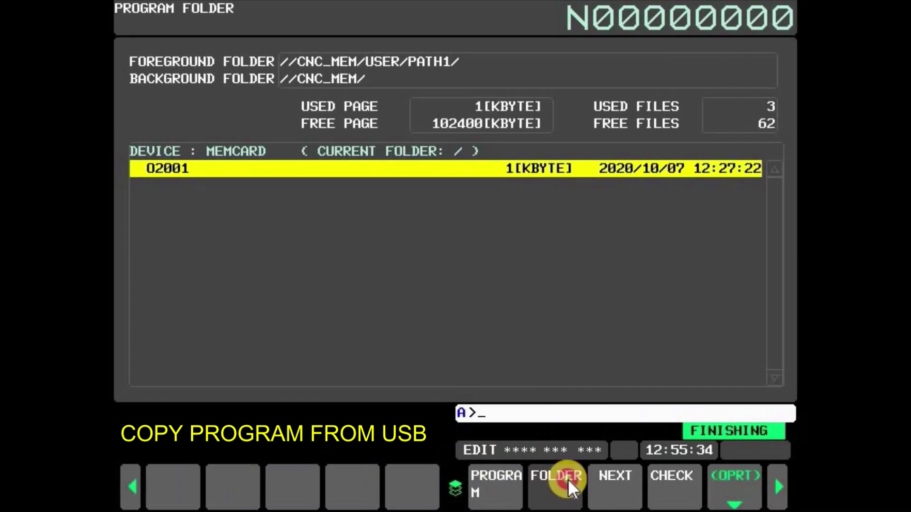
click(746, 482)
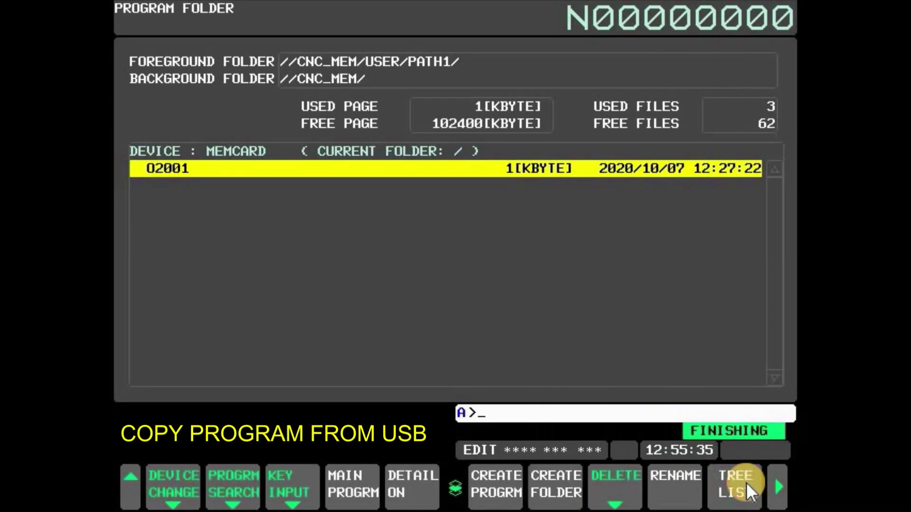
click(176, 486)
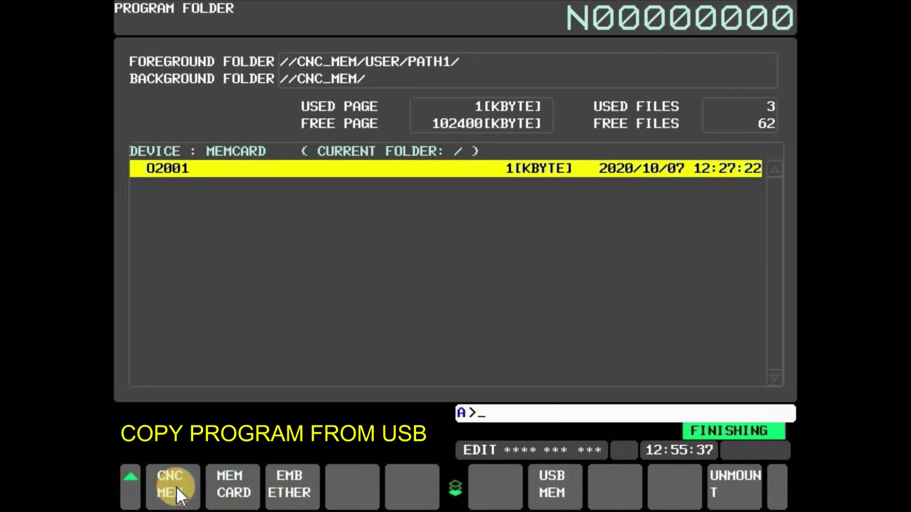
click(564, 500)
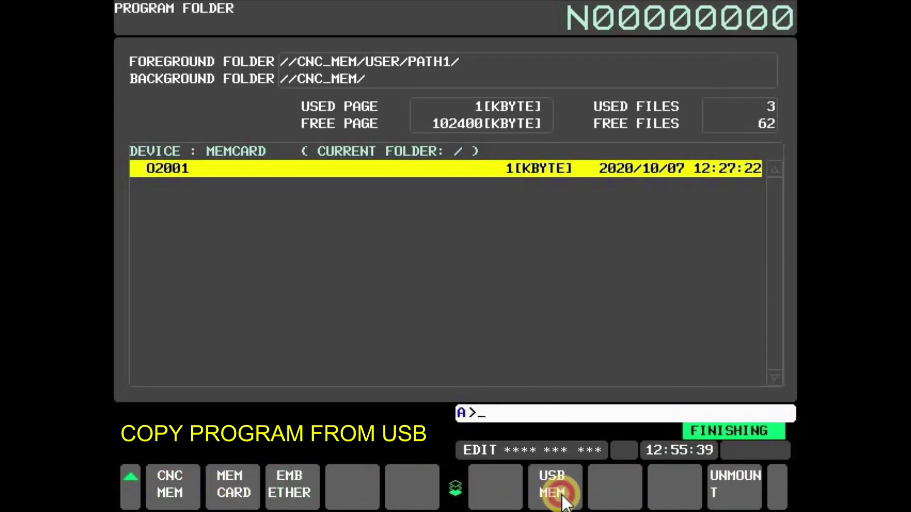
Step: Copy 7-4EM_1.tap from USB and paste it into the memory card folder as O0001
click(777, 487)
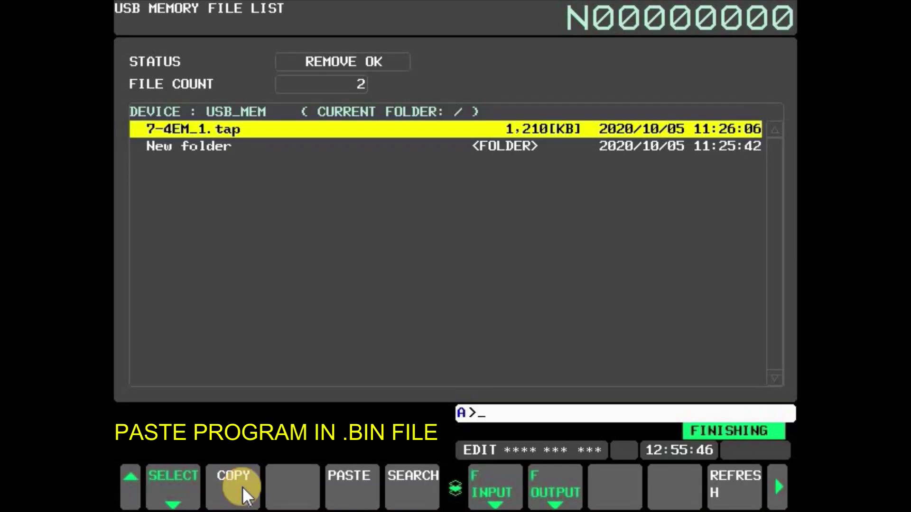
click(126, 487)
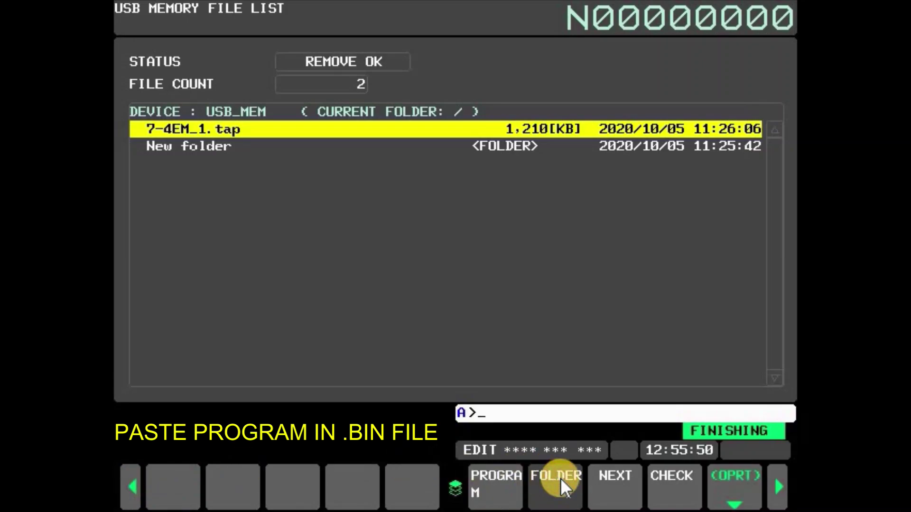
click(735, 484)
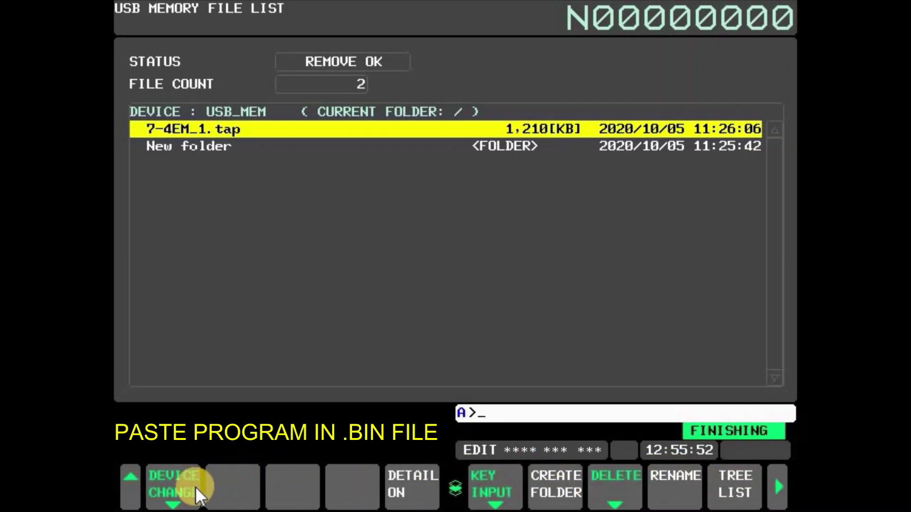
click(173, 486)
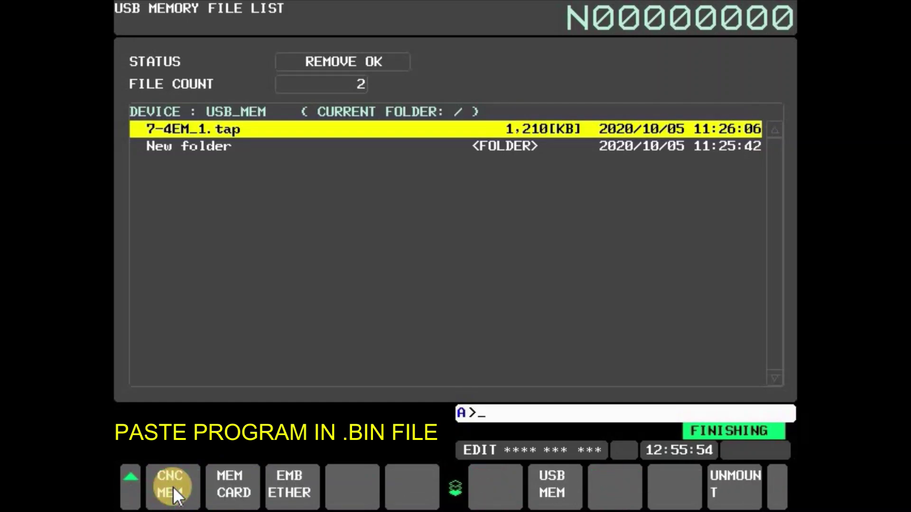
click(238, 485)
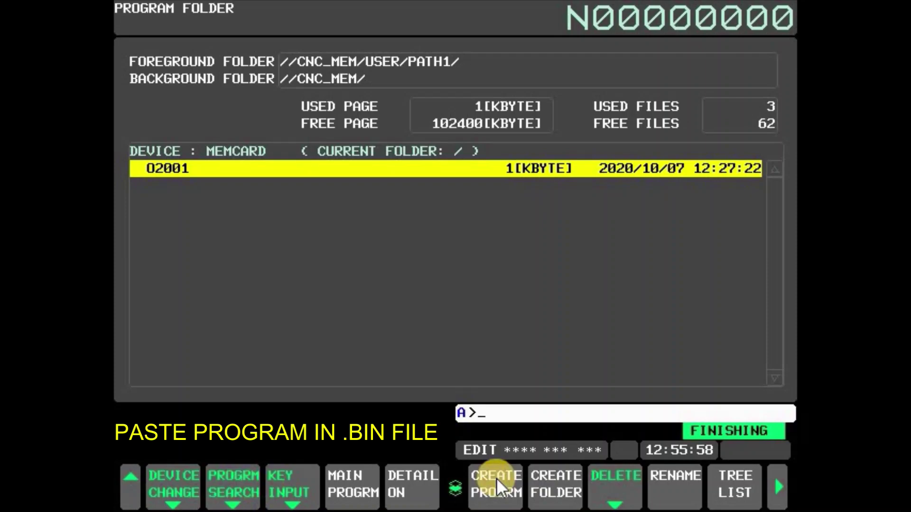
click(776, 477)
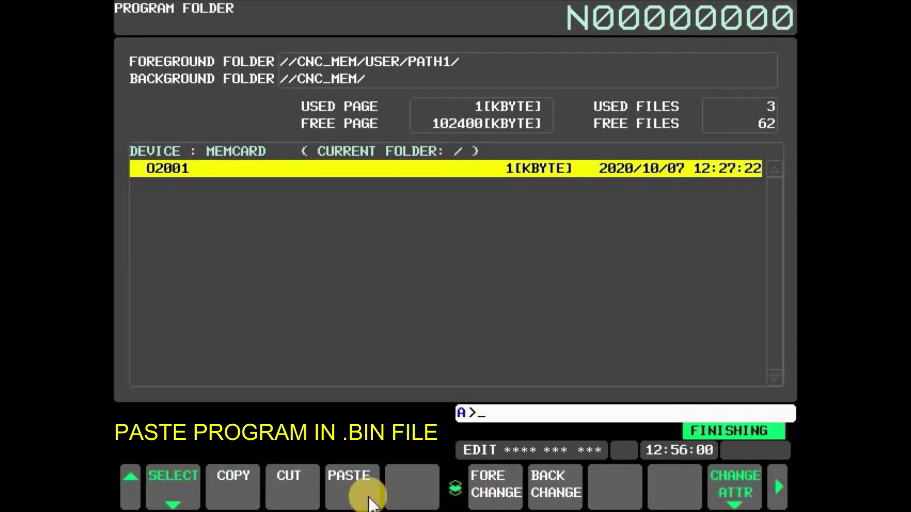
click(355, 493)
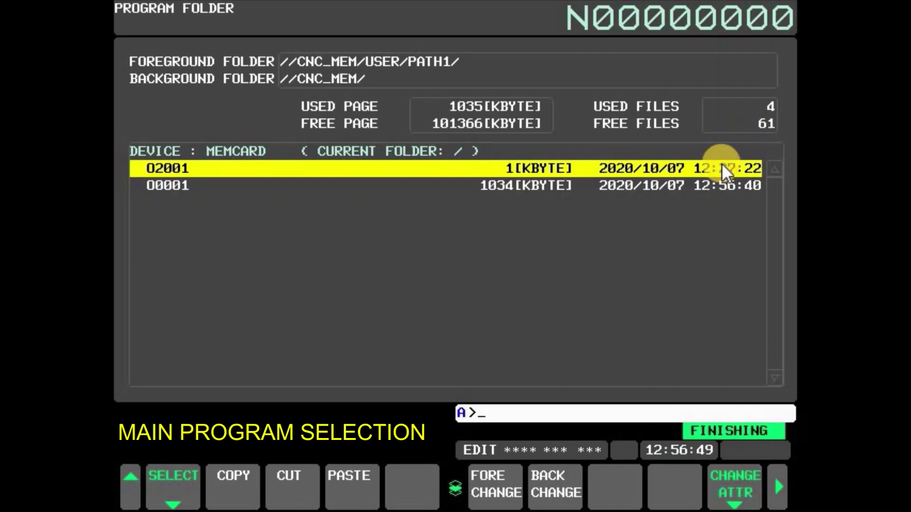
Step: Select O0001, set it as the main program, and open its G-code in the editor
key(Down)
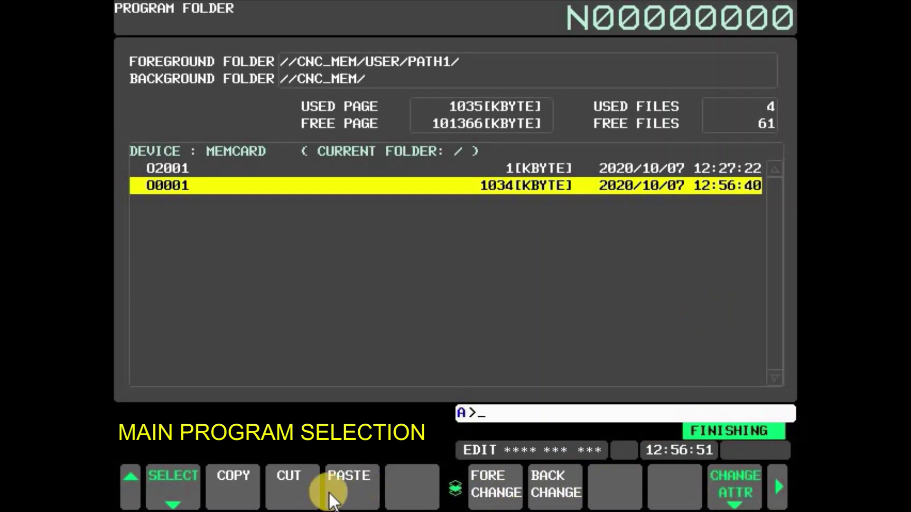
click(129, 485)
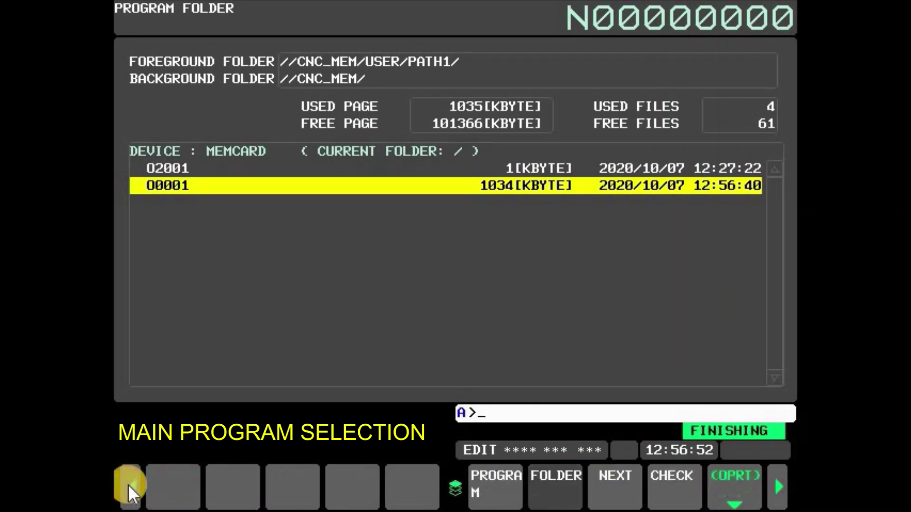
click(749, 491)
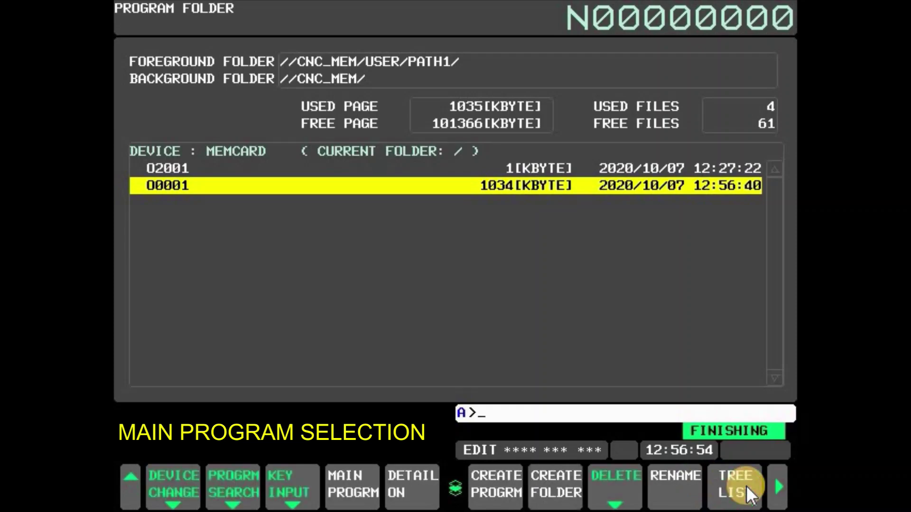
click(349, 481)
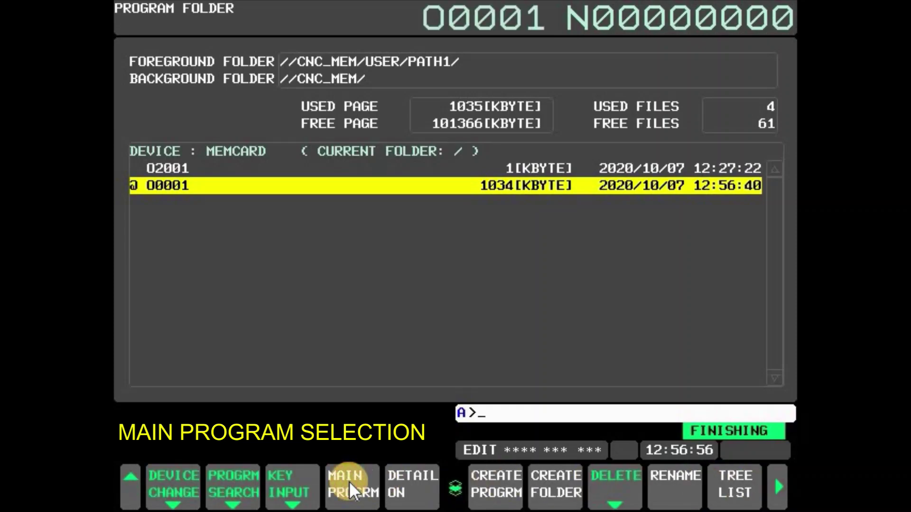
click(349, 481)
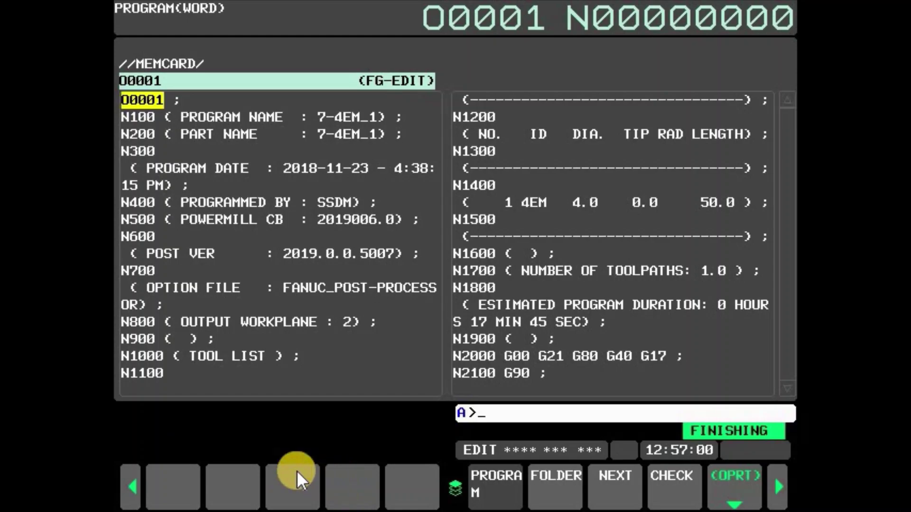
Step: On block N3100, insert S4000 and delete the old S3500 spindle speed word
key(Down)
key(Down)
key(Down)
key(Down)
key(Down)
key(Down)
key(Down)
key(Down)
key(Down)
key(Down)
key(Down)
key(Down)
key(Down)
key(Down)
key(Down)
key(Down)
key(Down)
key(Down)
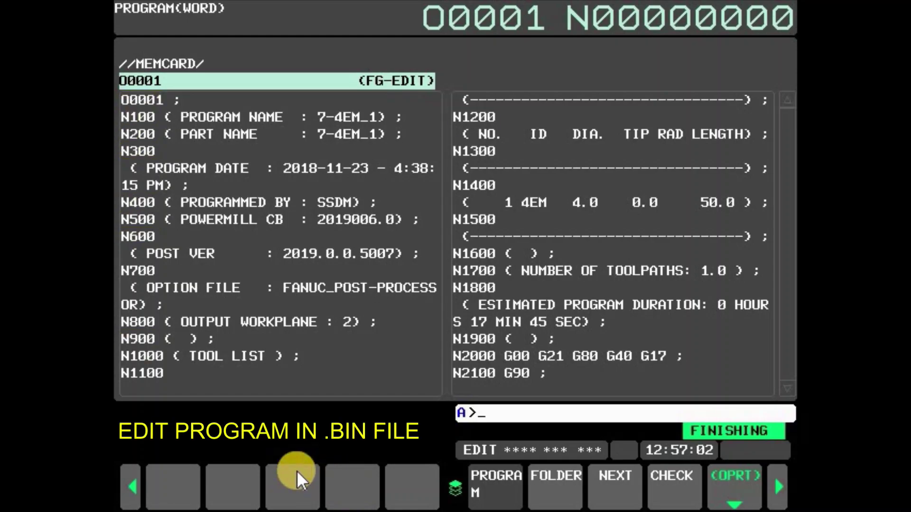
key(Down)
key(Down)
key(Down)
key(Down)
key(Down)
key(Down)
key(Down)
key(Down)
key(Down)
key(Down)
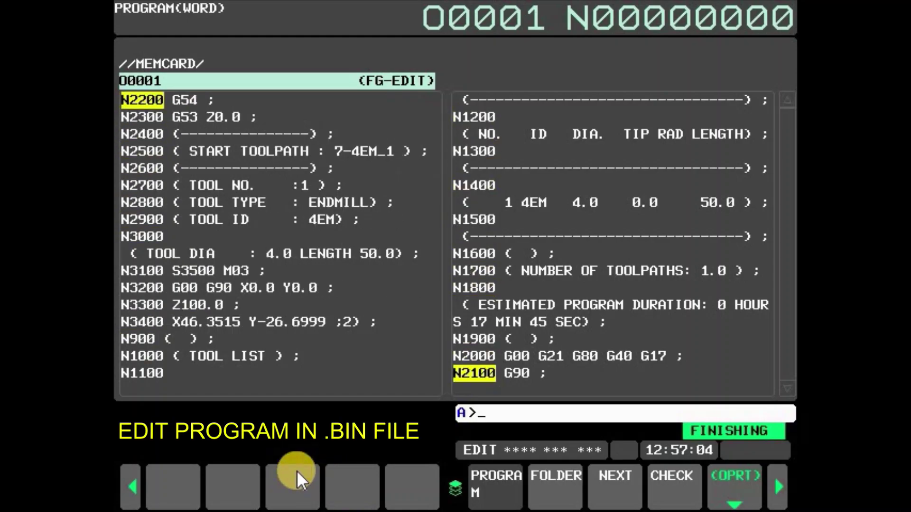
key(Down)
key(Down)
key(Down)
key(Down)
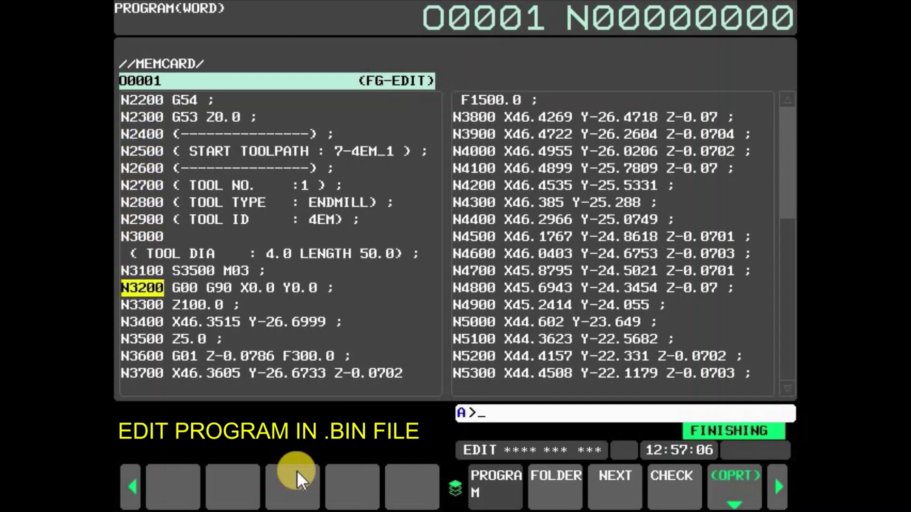
key(Up)
key(Right)
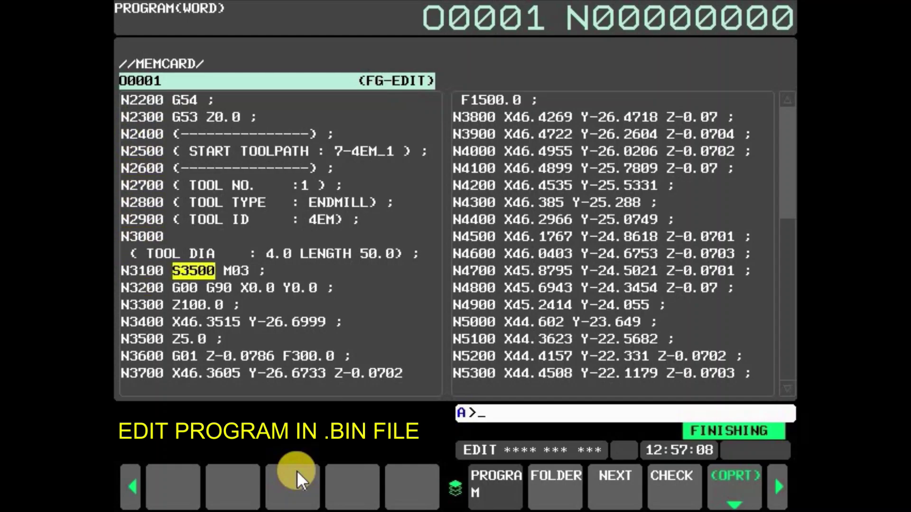
text(S4000)
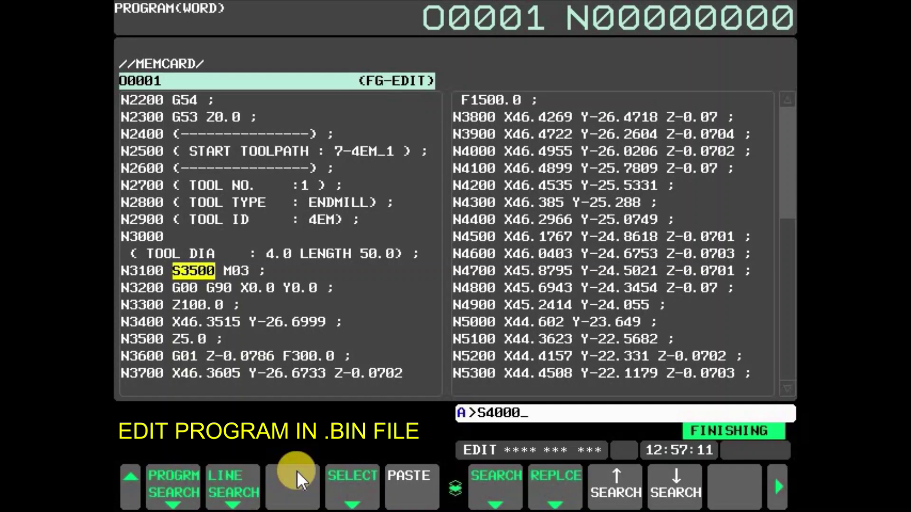
key(Insert)
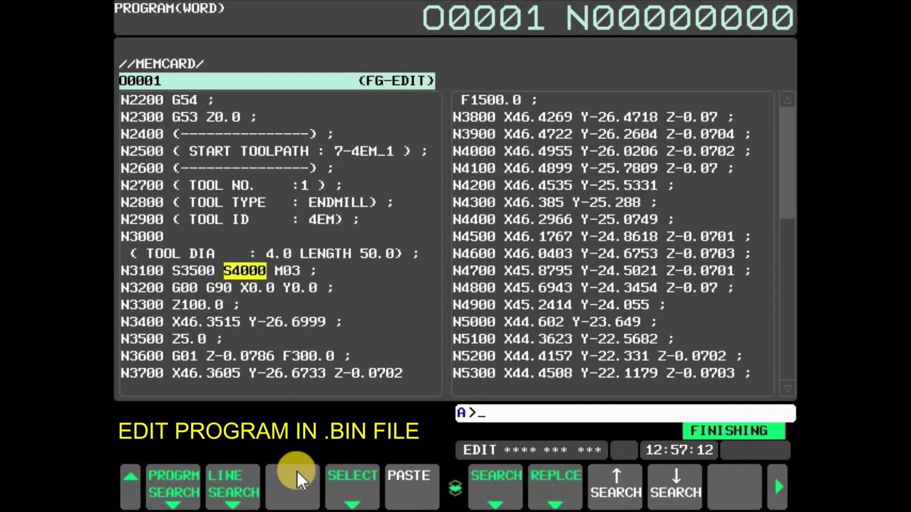
key(Left)
key(Delete)
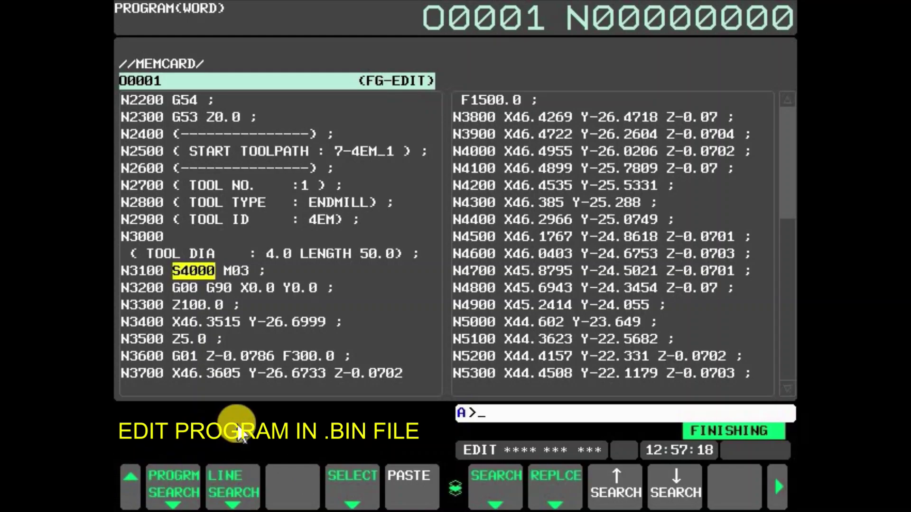
Step: Reset the control to rewind program O0001 to its start
key(Escape)
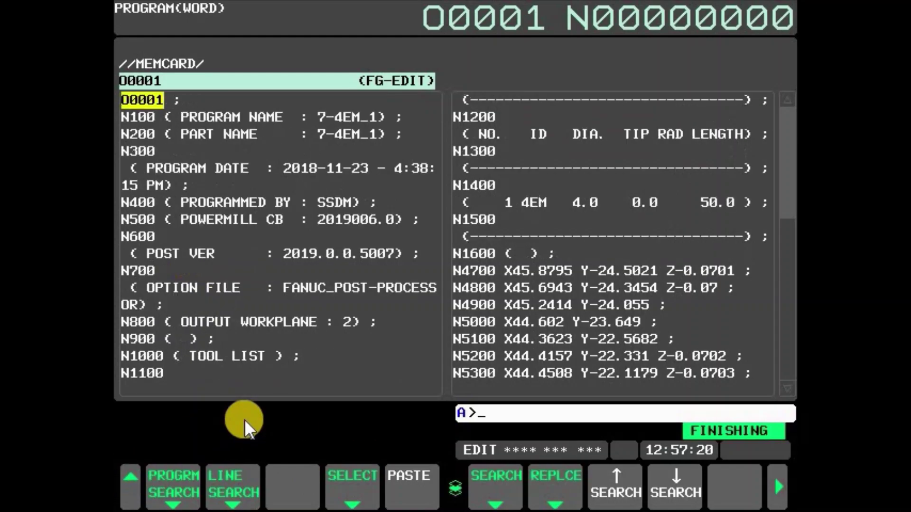